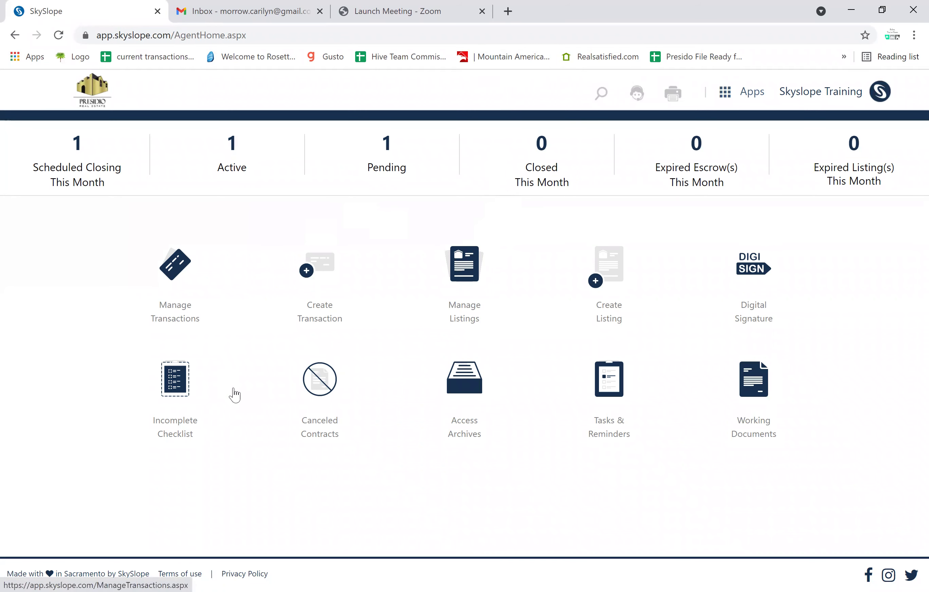
From the 123 E Fake Street listing's checklist, start an Accepted Contract transaction.
left_click(463, 285)
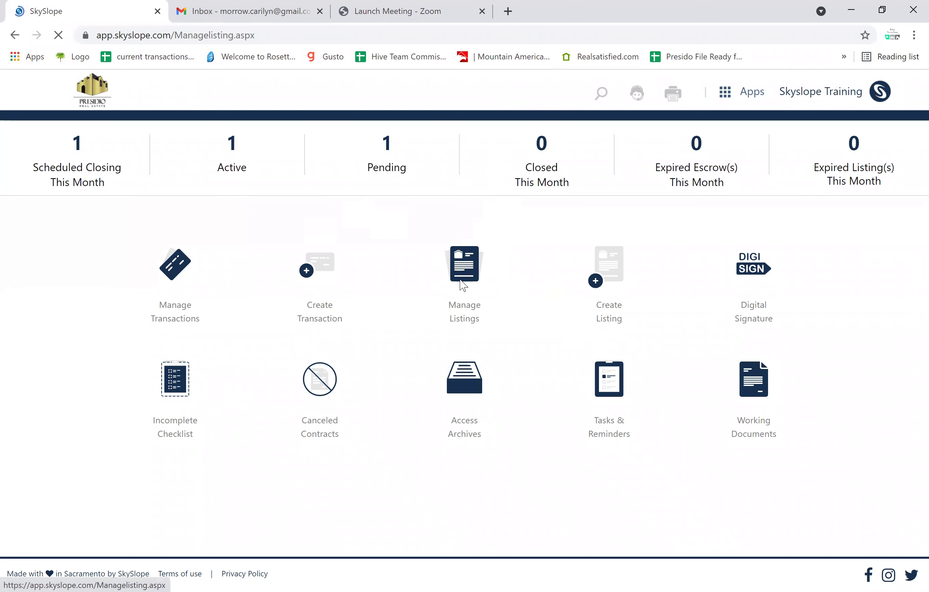
left_click(233, 292)
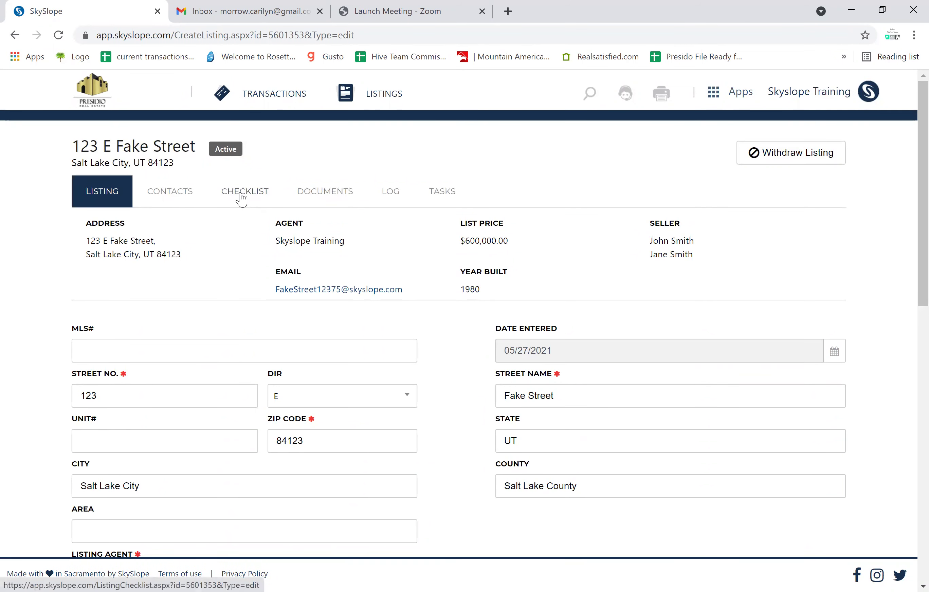
left_click(242, 197)
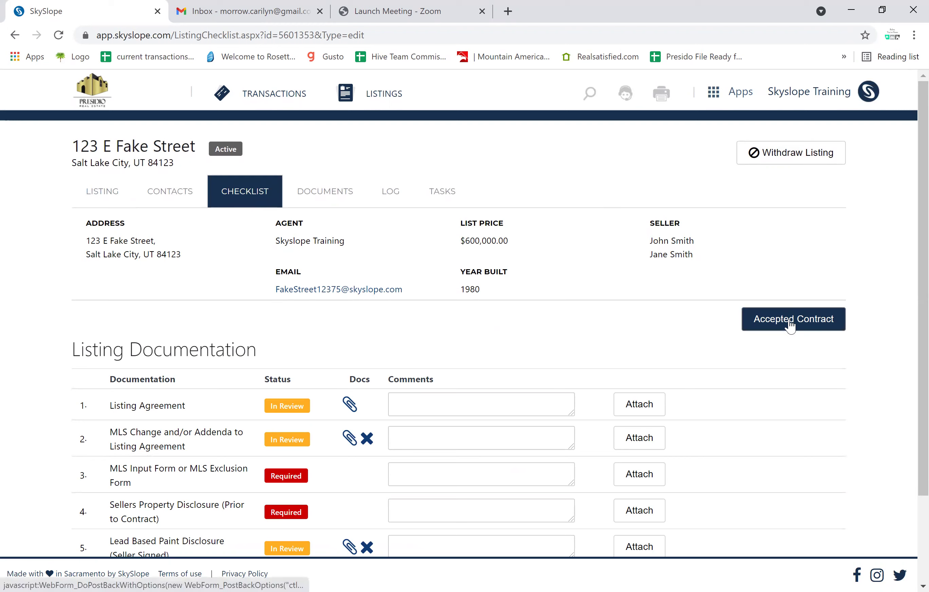
left_click(789, 319)
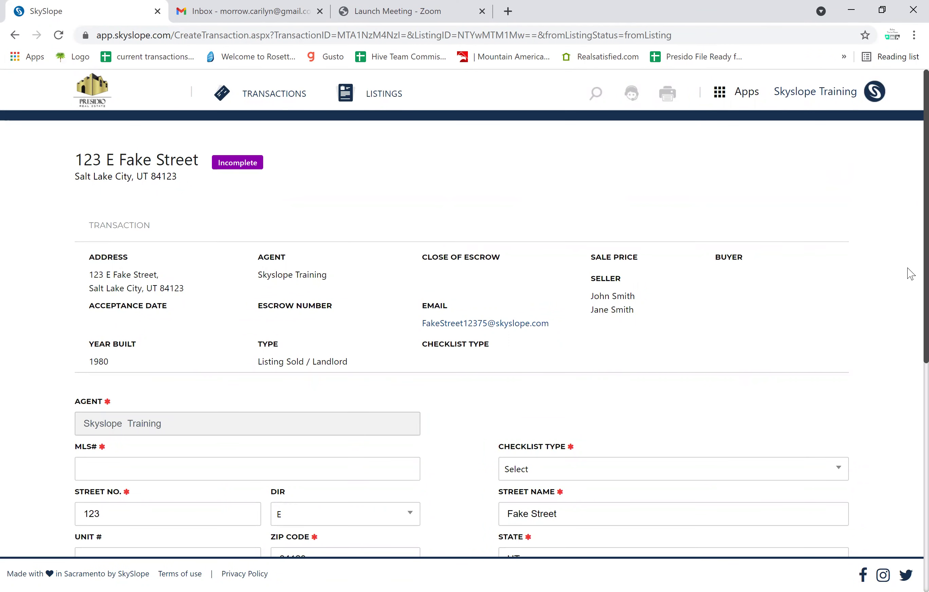
Enter 123456 as the transaction's MLS#.
scroll(910, 352, "down", 5)
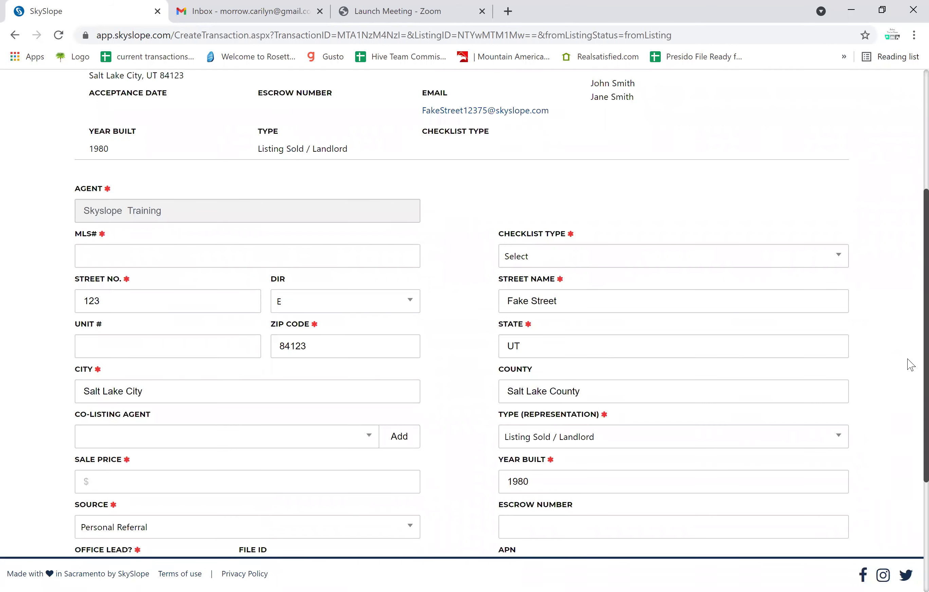
scroll(911, 365, "down", 1)
scroll(910, 365, "up", 1)
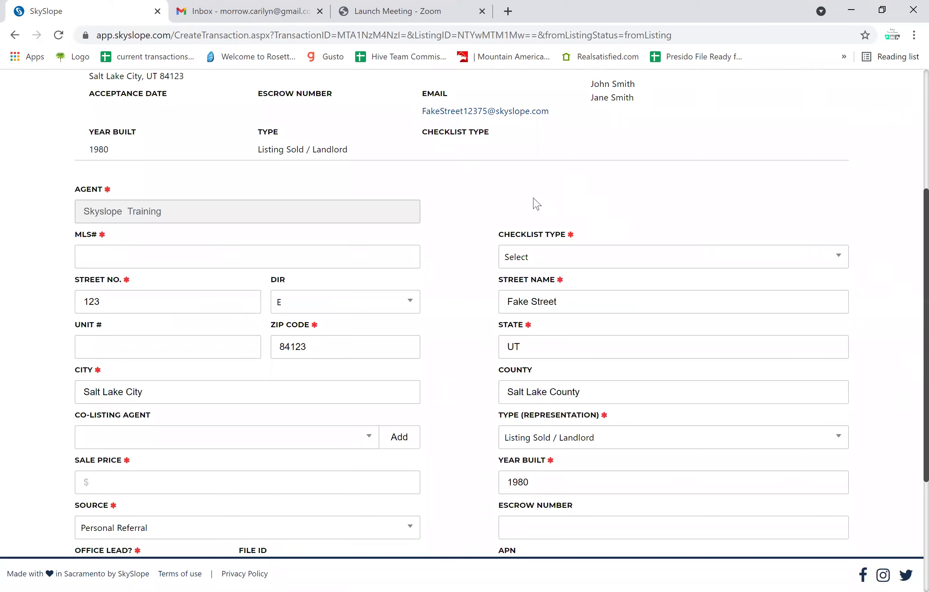
left_click(195, 257)
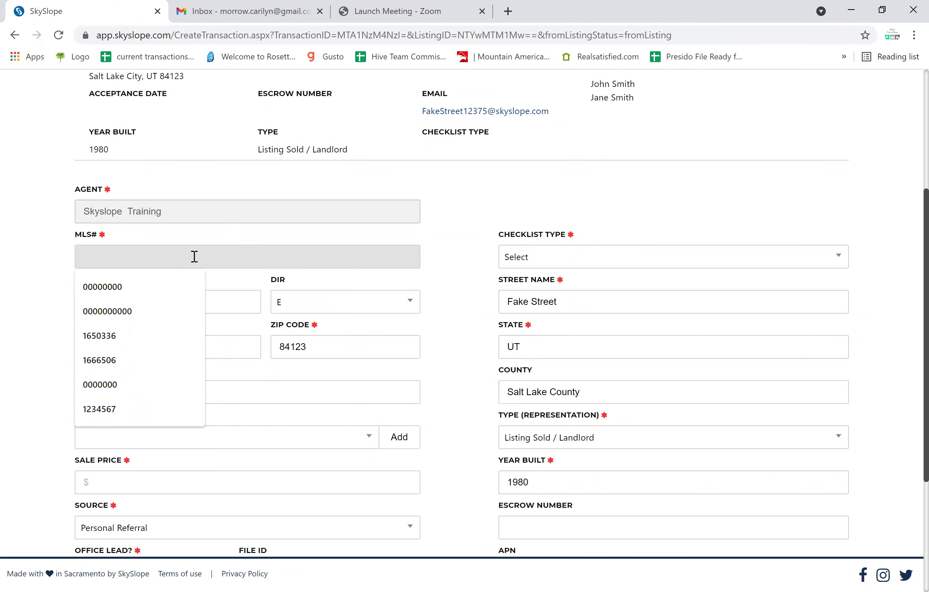
type("123456")
Set the checklist type to Seller Side - Listing Sold.
left_click(527, 261)
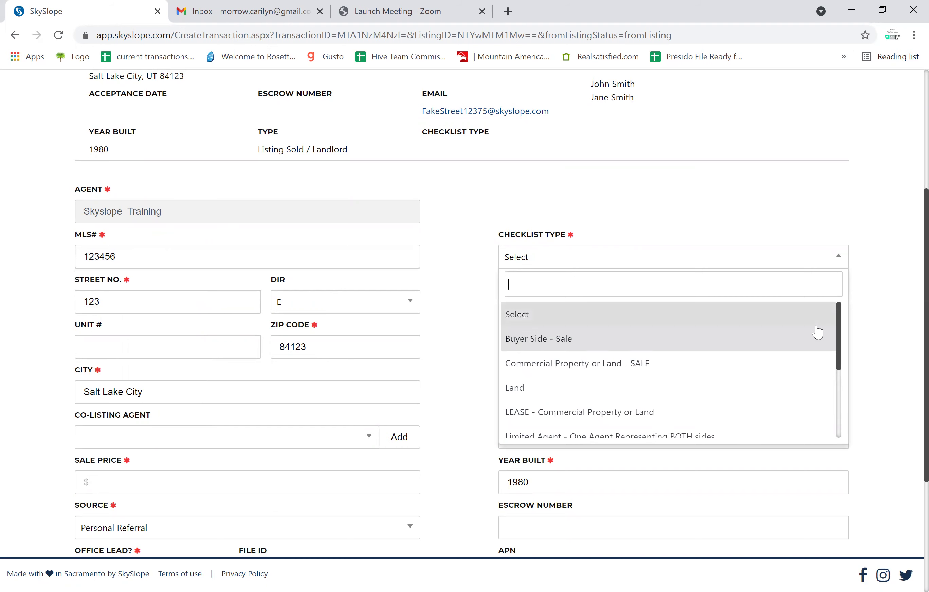
left_click(826, 387)
left_click(765, 268)
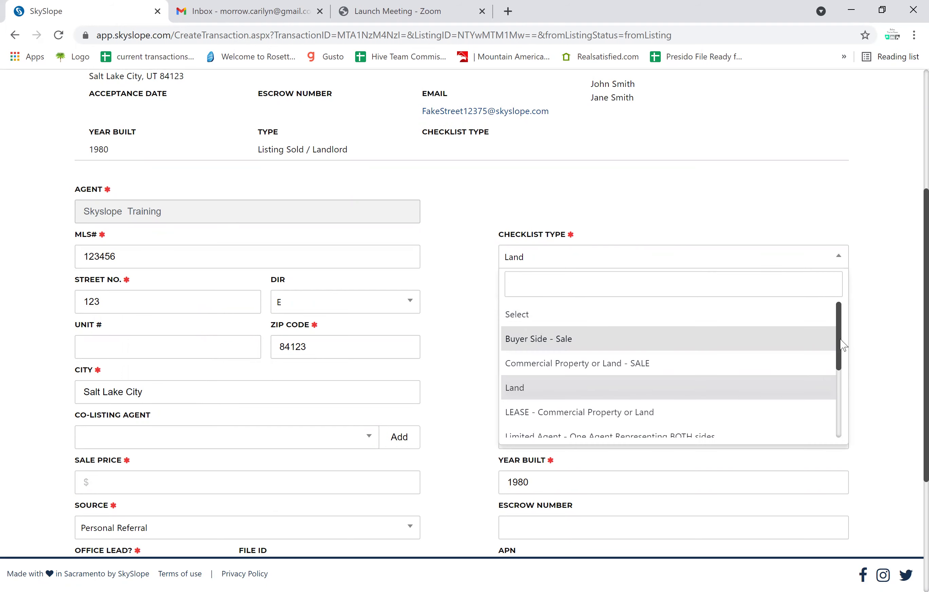
left_click_drag(840, 349, 836, 422)
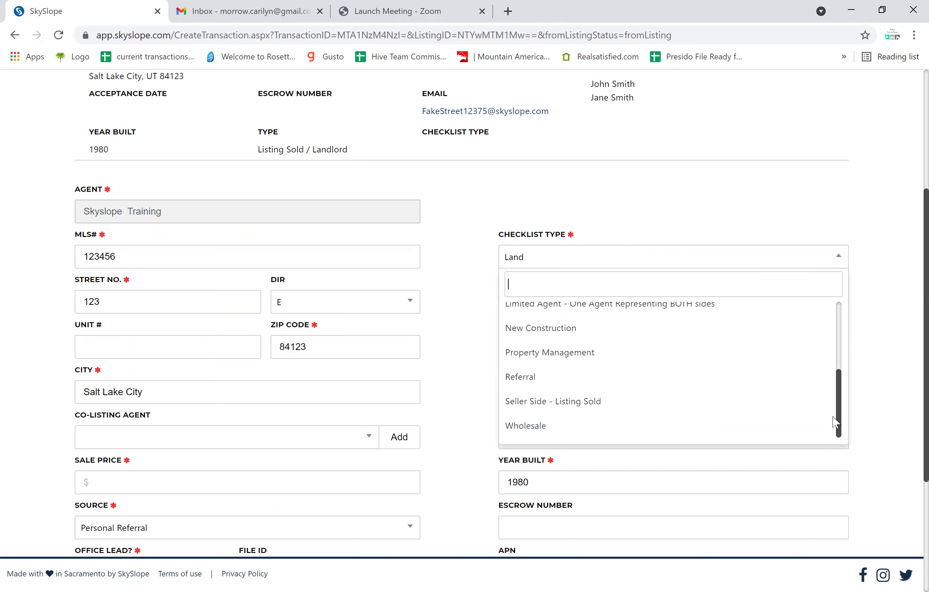
left_click(688, 407)
left_click(843, 266)
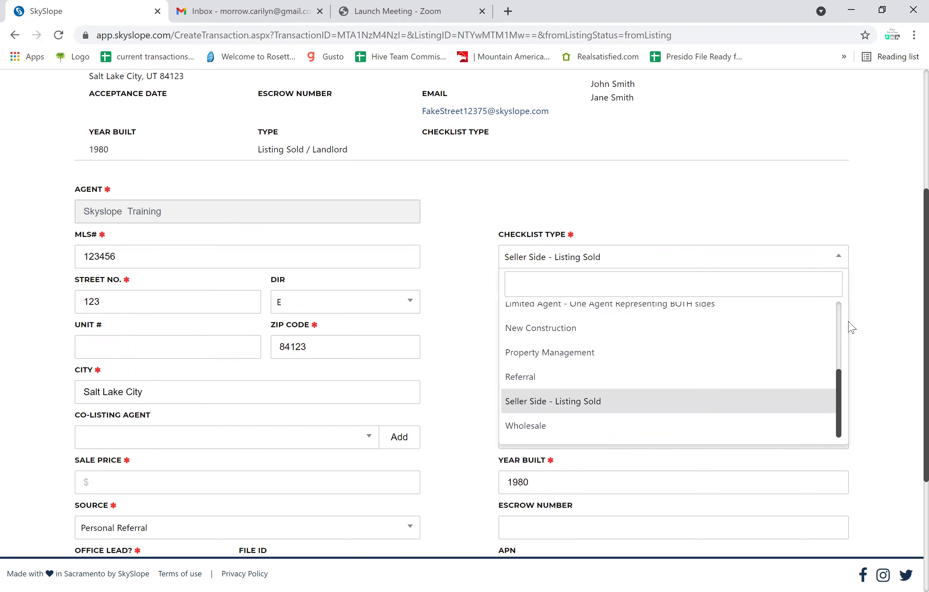
left_click_drag(842, 395, 840, 357)
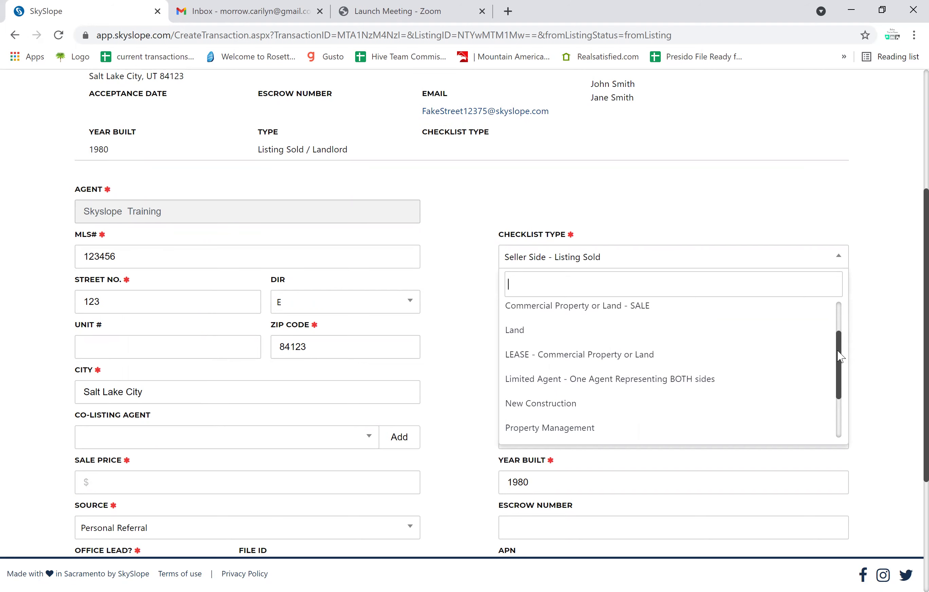
left_click_drag(841, 357, 837, 319)
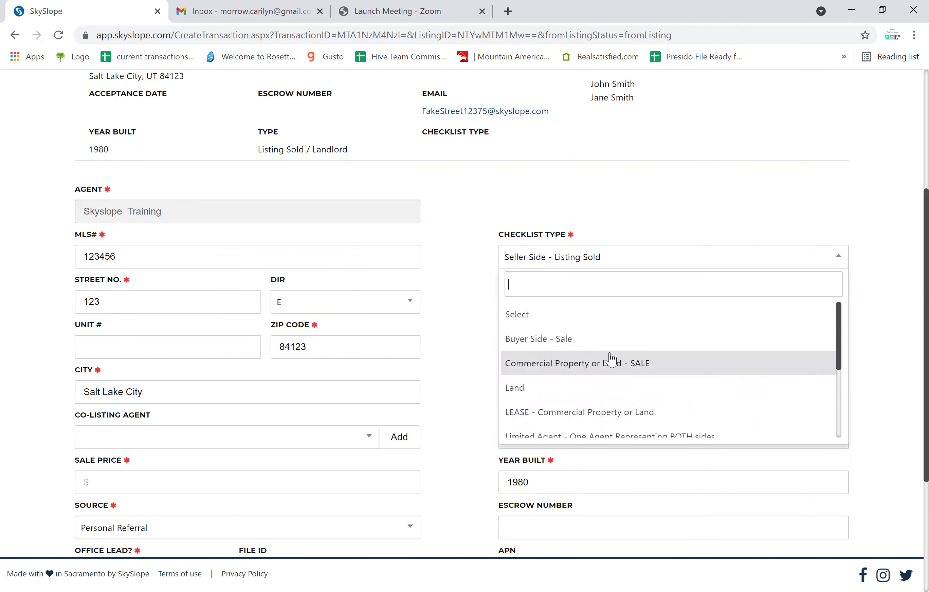
left_click(757, 203)
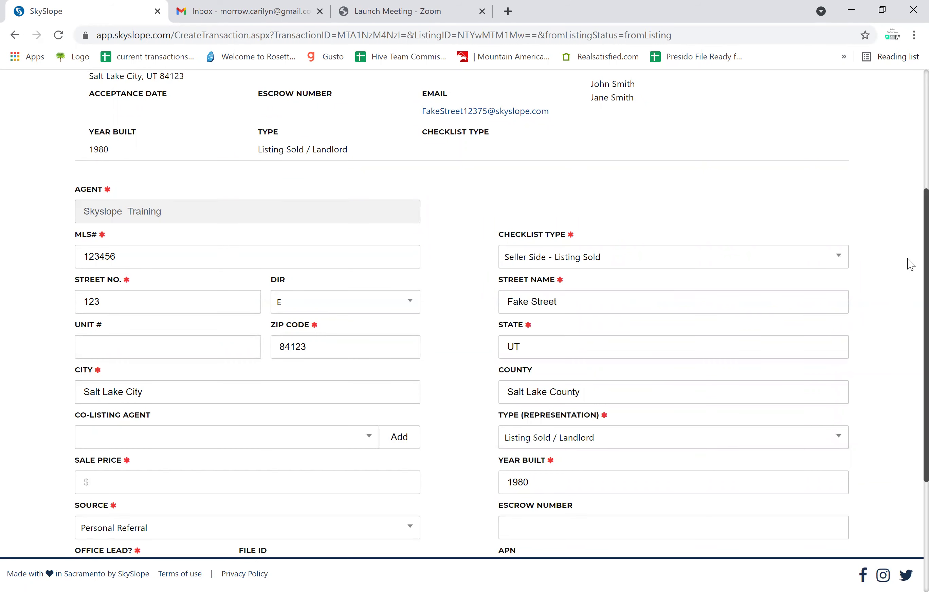
Enter a sale price of $620,000.00 and set Office Lead to No.
scroll(908, 282, "down", 5)
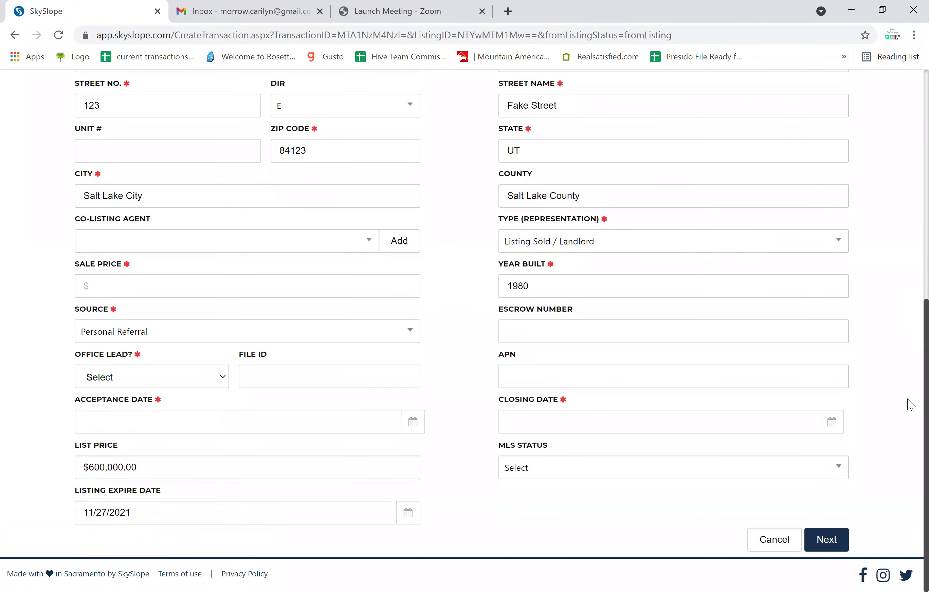
left_click(218, 285)
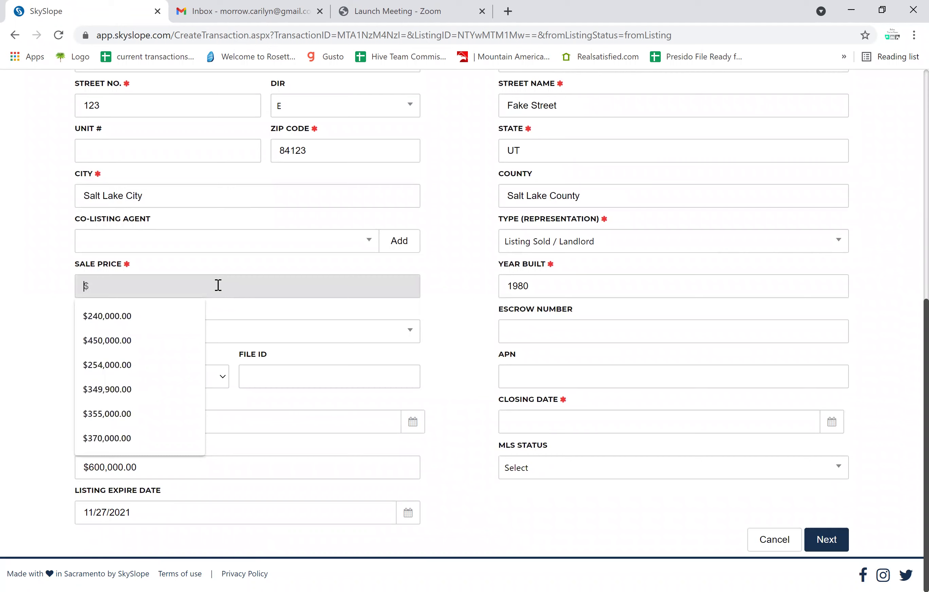
type("620000")
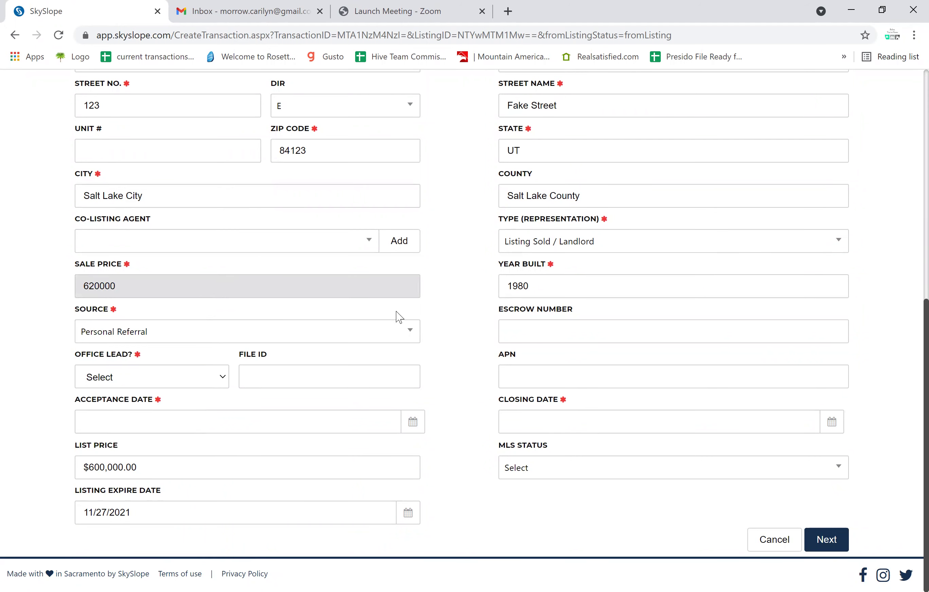
left_click(449, 338)
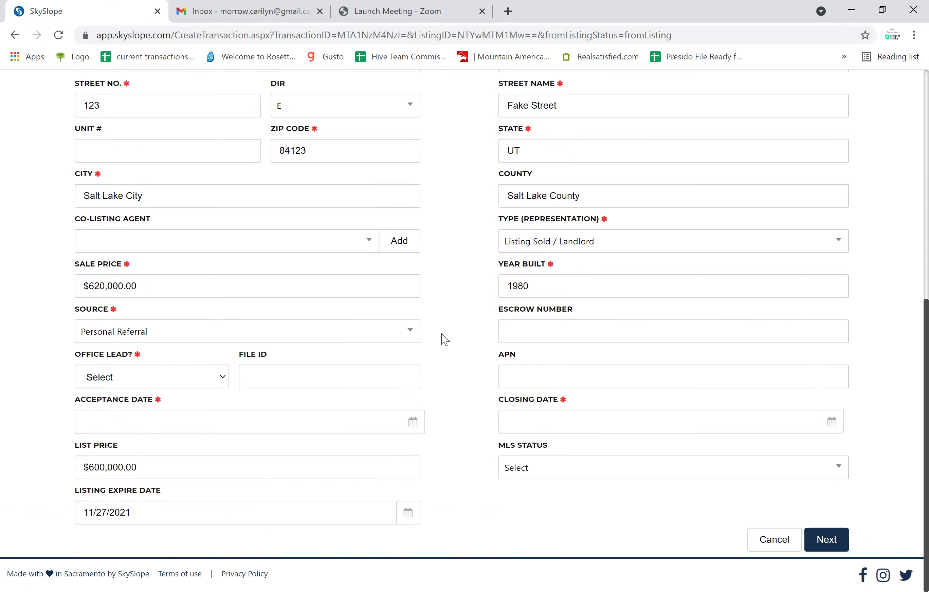
left_click(219, 378)
left_click(162, 419)
Set the acceptance date to 06/01/2021 and the closing date to 06/30/2021.
left_click(162, 423)
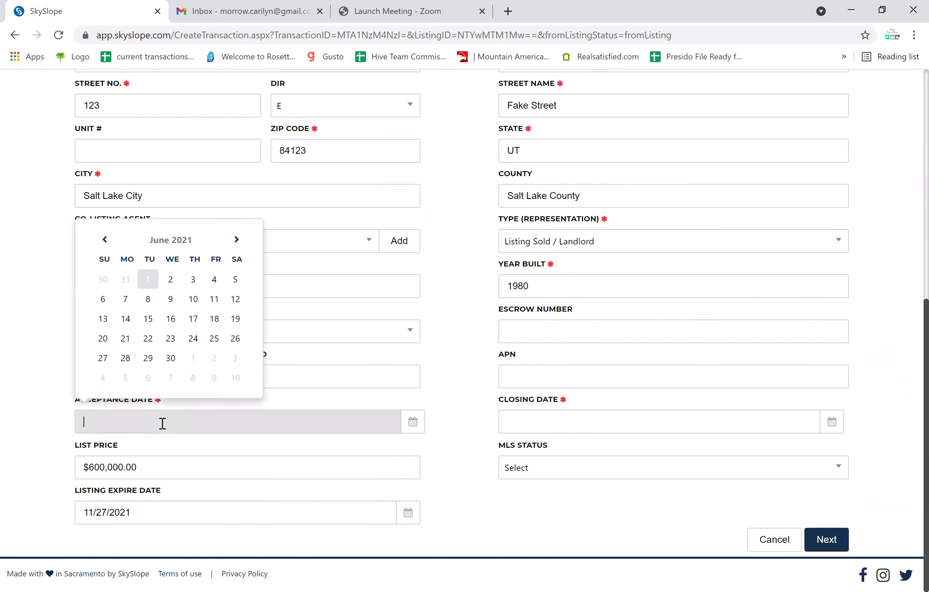
left_click(147, 280)
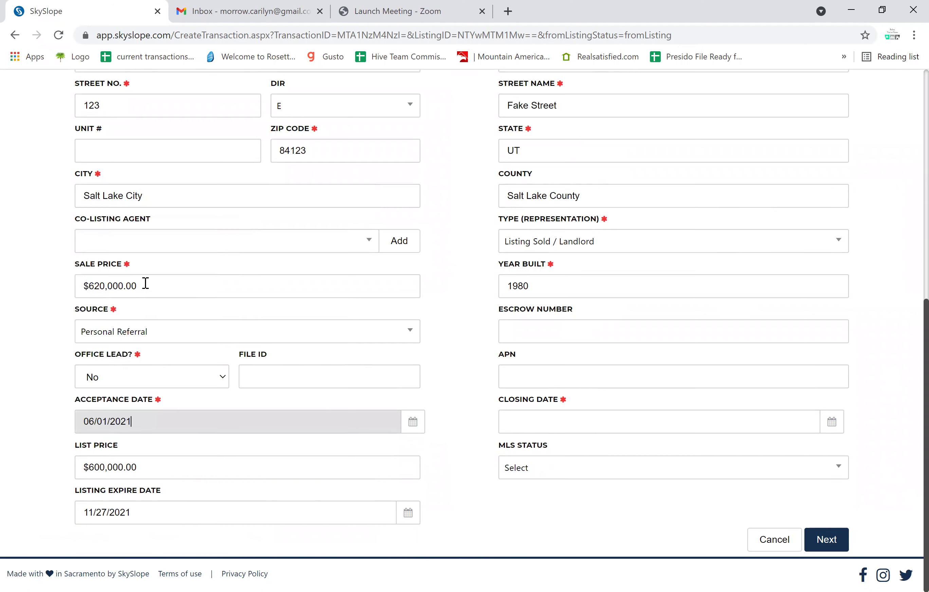
left_click(527, 424)
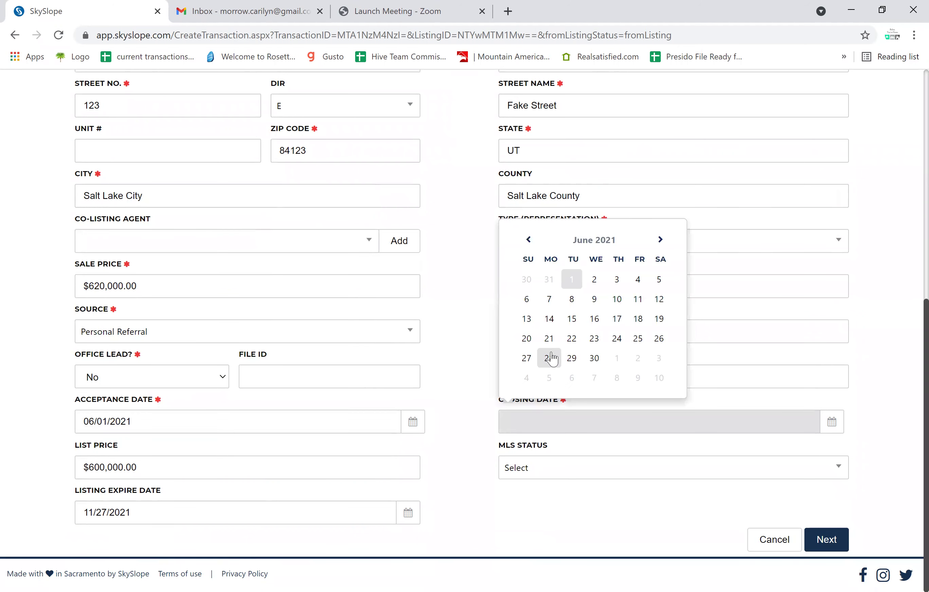
left_click(594, 358)
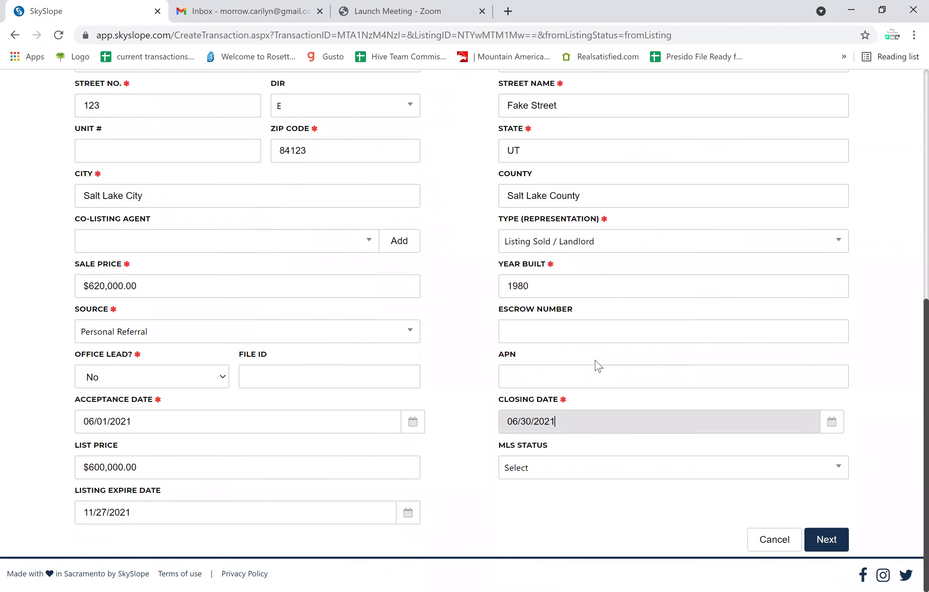
left_click(503, 532)
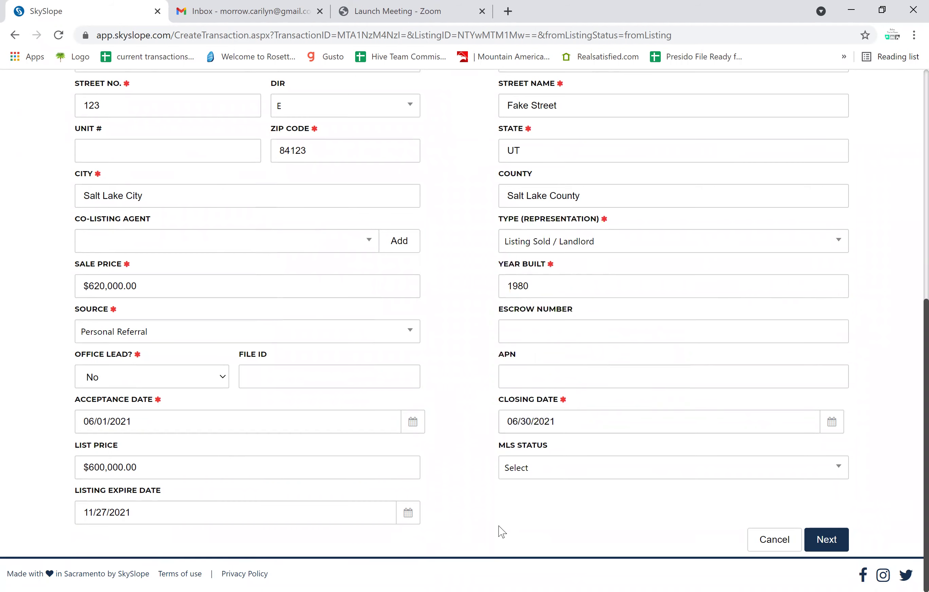
Submit the transaction details and review the Contacts step.
left_click(829, 537)
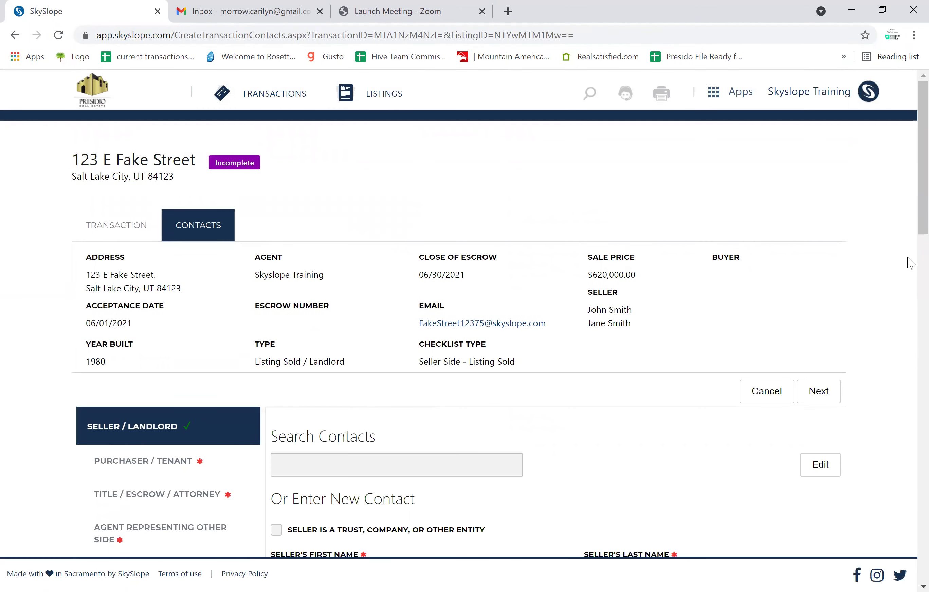
scroll(911, 267, "down", 1)
scroll(911, 267, "down", 3)
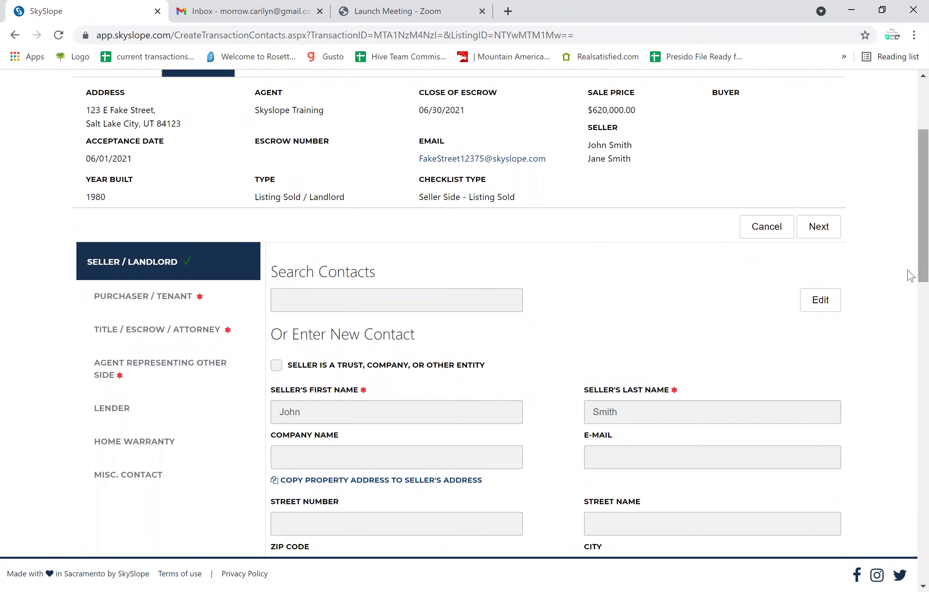
scroll(910, 312, "down", 7)
scroll(910, 359, "up", 3)
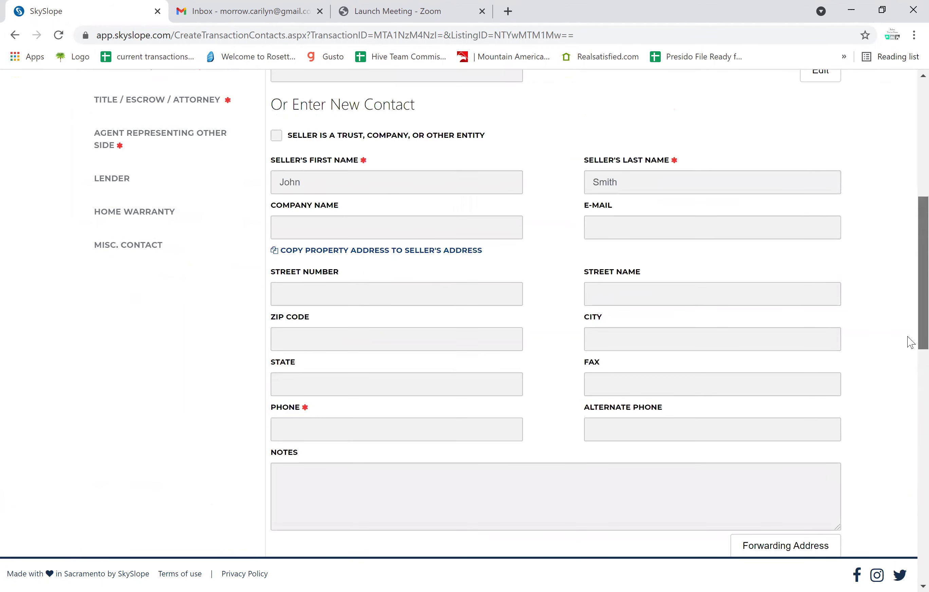
scroll(910, 331, "up", 2)
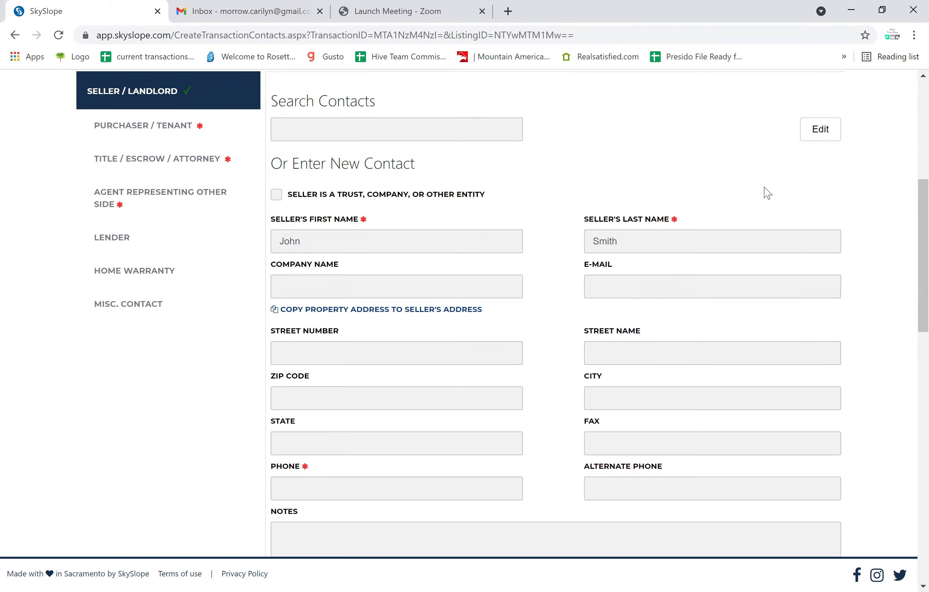
Fill in the seller's e-mail address and phone number and save the seller contact.
left_click(818, 144)
left_click(655, 291)
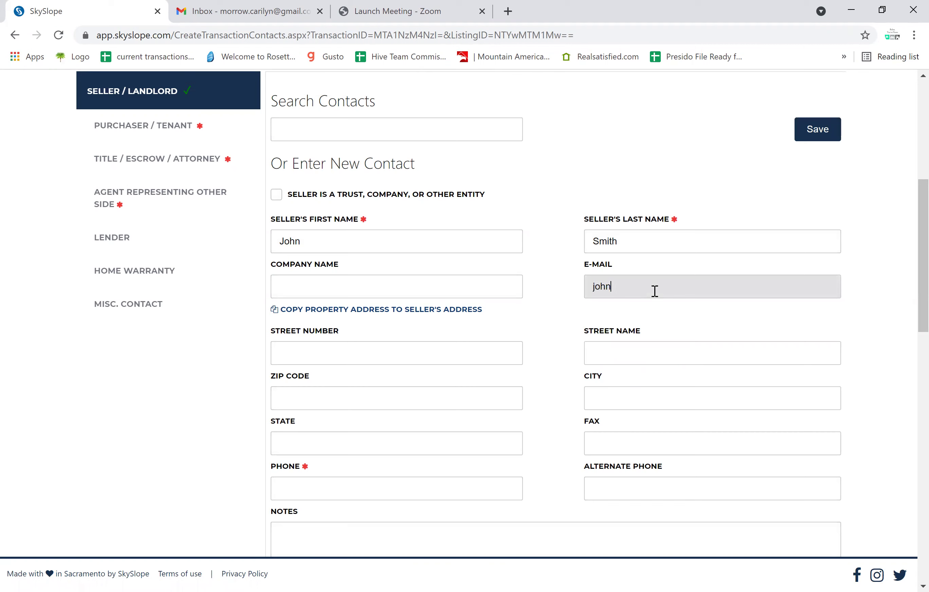
left_click(363, 490)
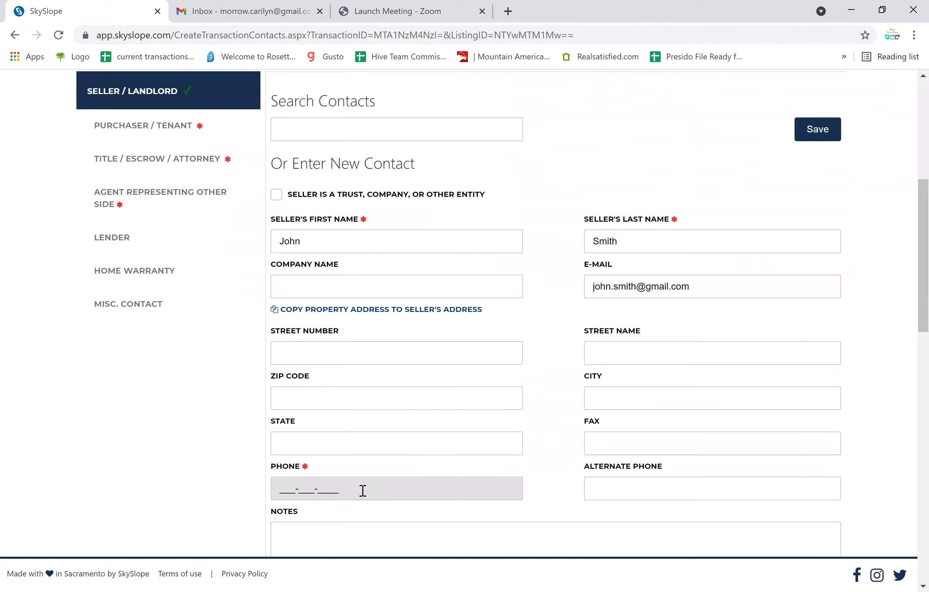
type("555-555-5555")
left_click(829, 142)
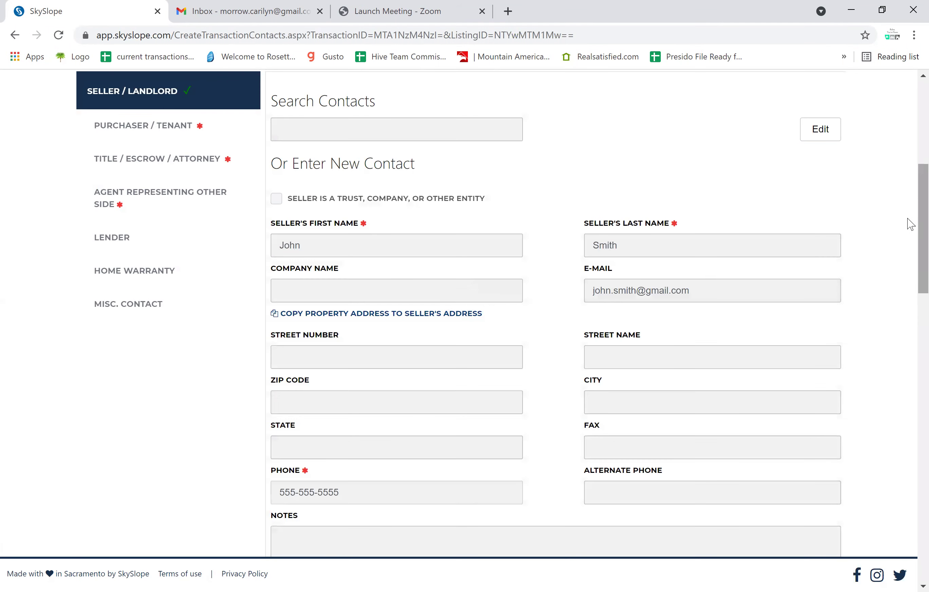
scroll(911, 224, "up", 5)
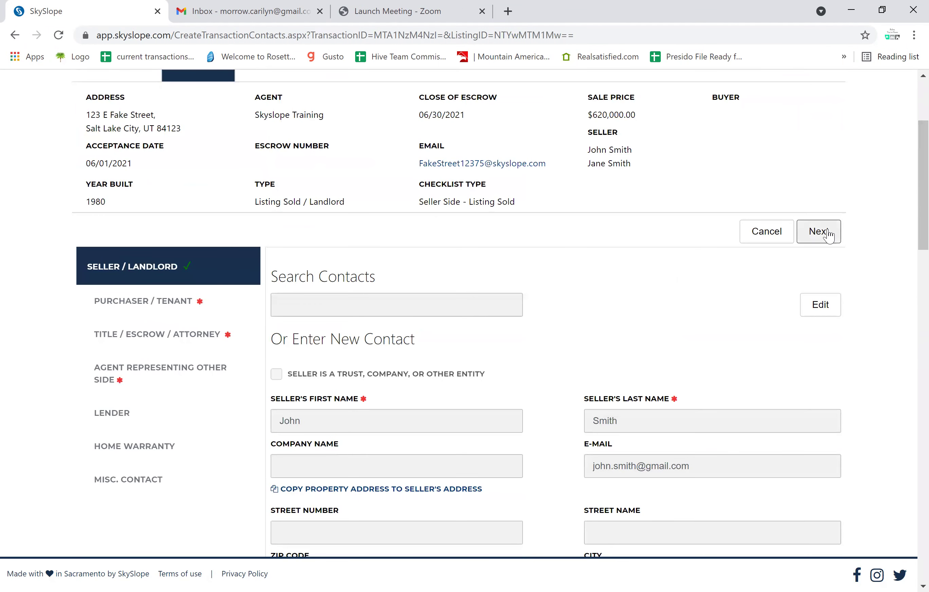
Add the buyer's first and last name as the Purchaser/Tenant contact and save it.
left_click(829, 236)
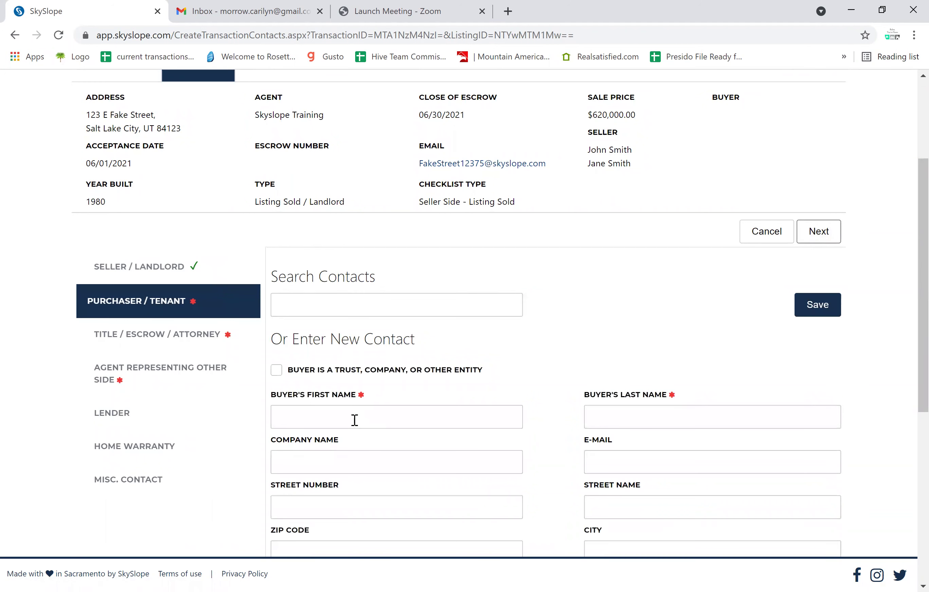
left_click(354, 420)
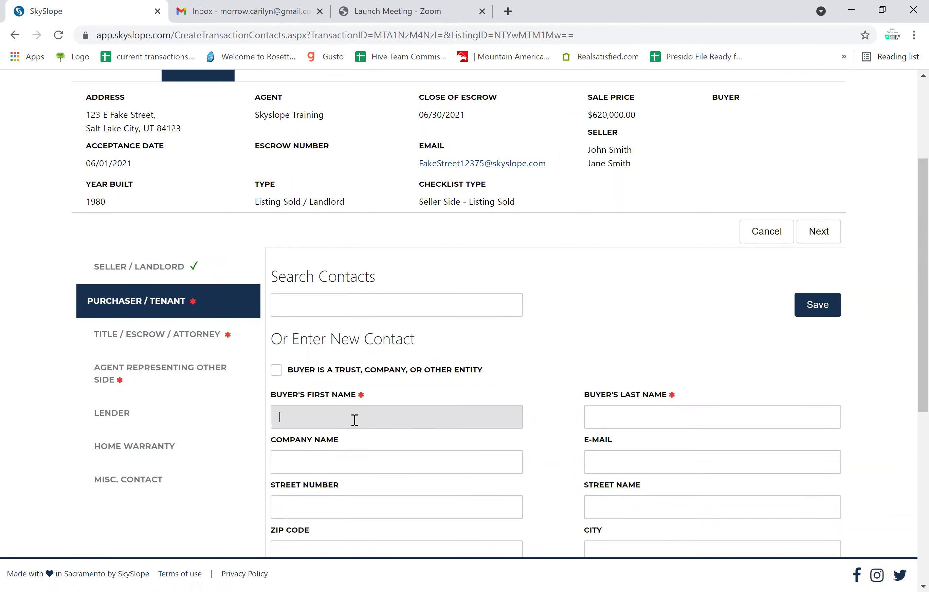
type("Sheriff")
key("Tab")
type("Wo")
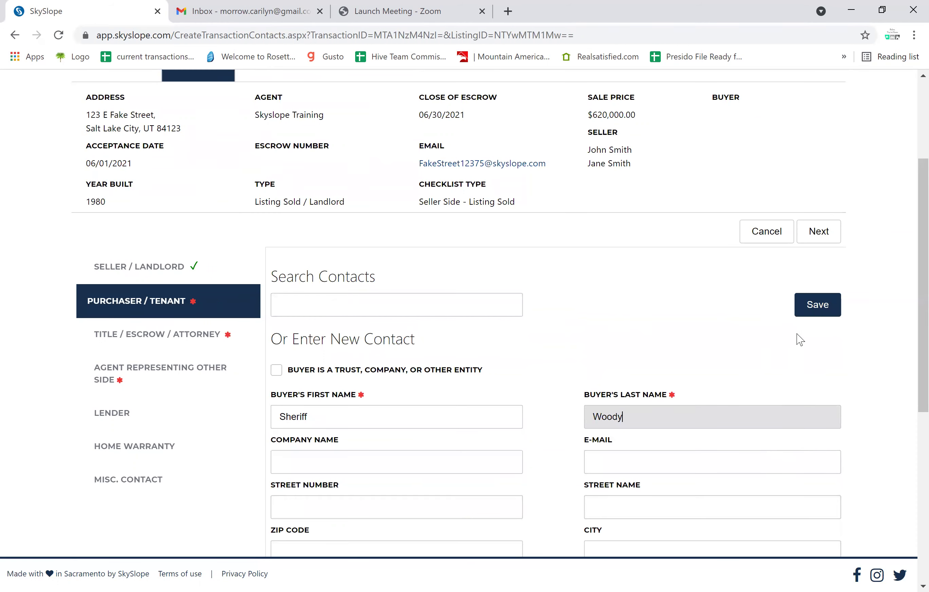
left_click(824, 318)
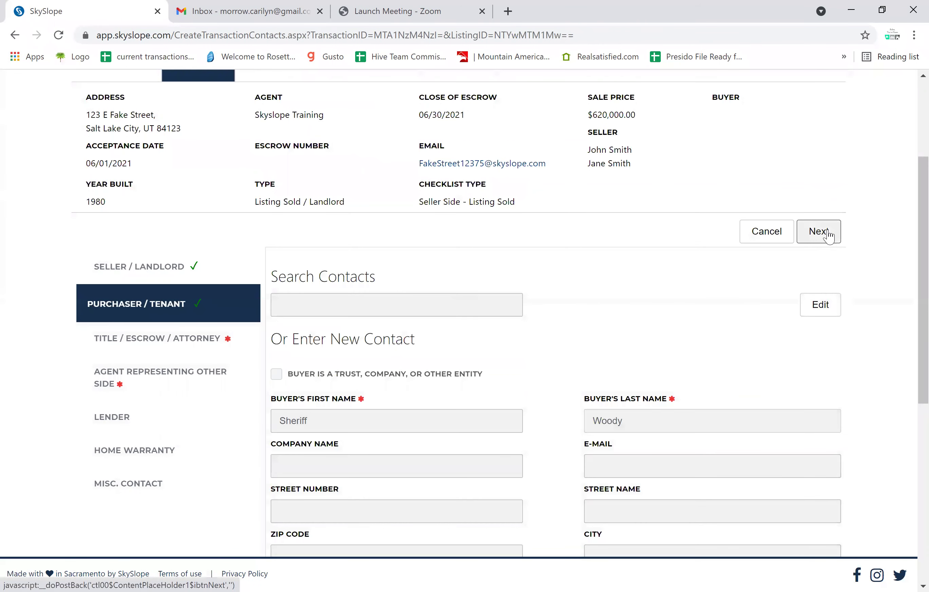
Enter the closing officer's first and last name in the Title/Escrow/Attorney contact.
left_click(828, 236)
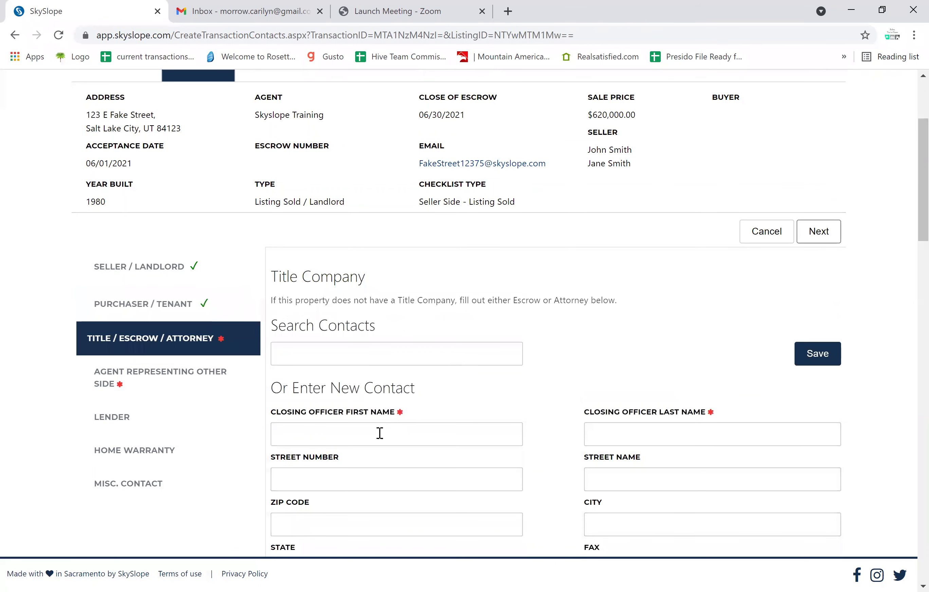
left_click(375, 438)
type("fake")
key("Tab")
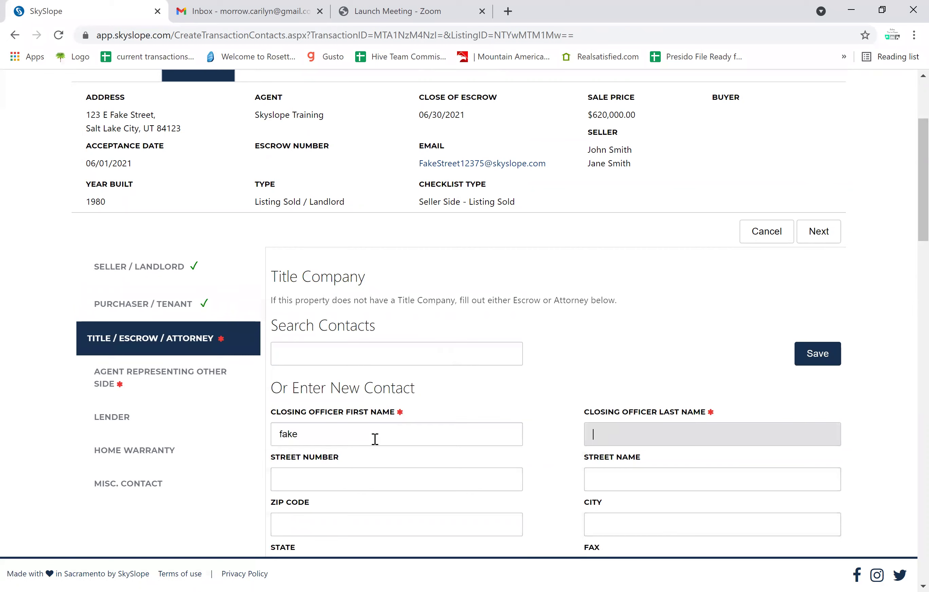
type("fakerson")
scroll(906, 283, "down", 7)
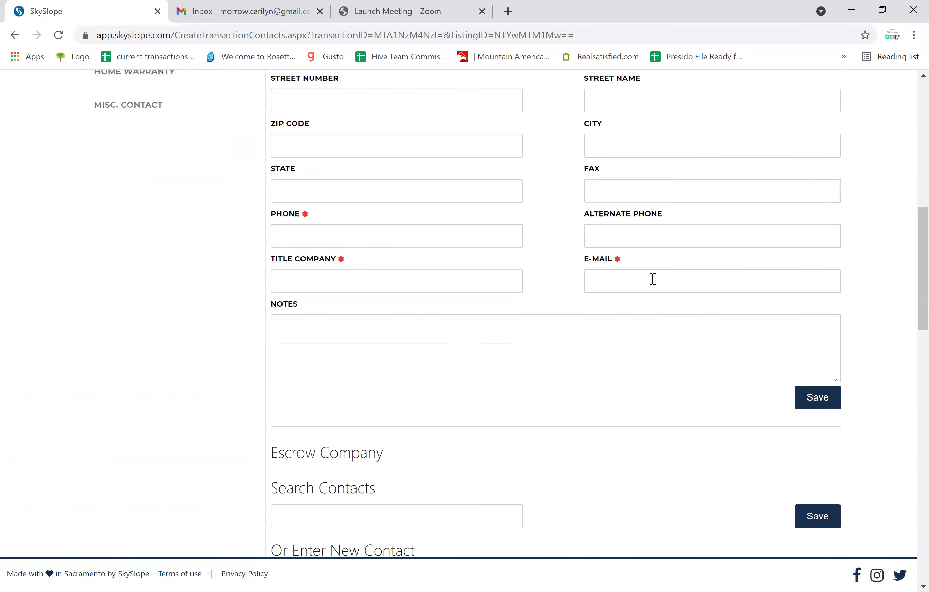
Add the title contact's e-mail, title company and phone number, then save it.
left_click(651, 278)
type("fake")
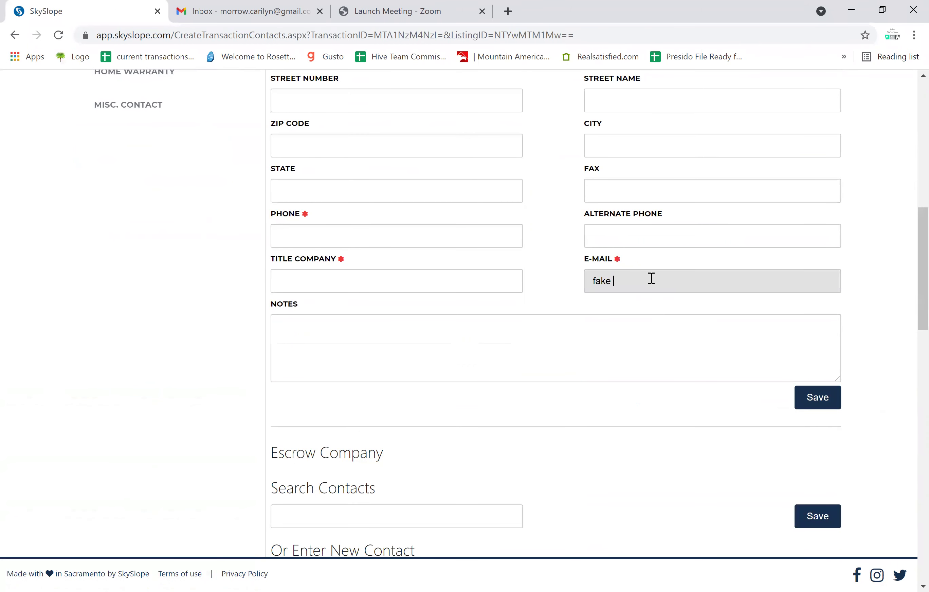
key("BackSpace")
type("@faketitle.com")
left_click(447, 289)
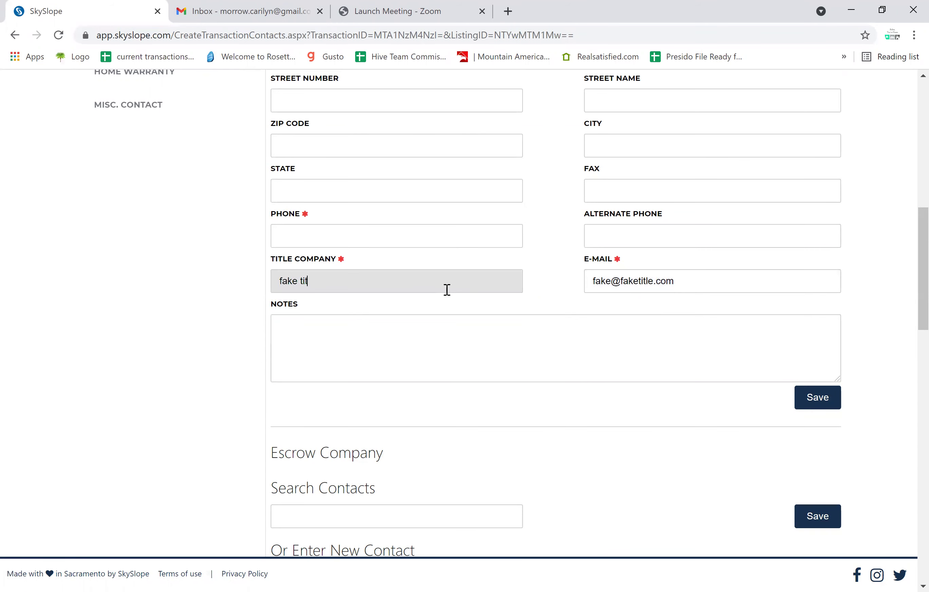
left_click(423, 232)
type("555-555-5555")
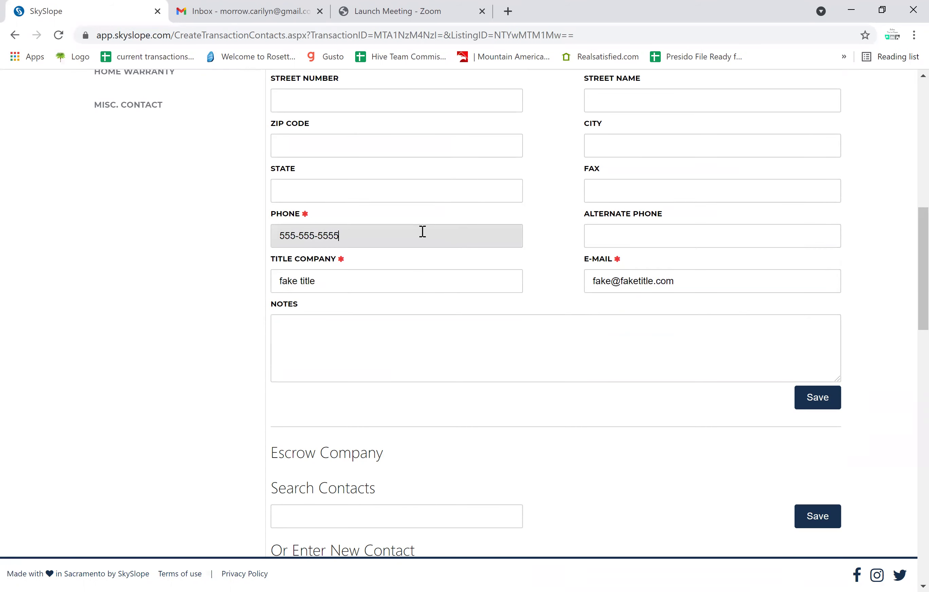
left_click(831, 401)
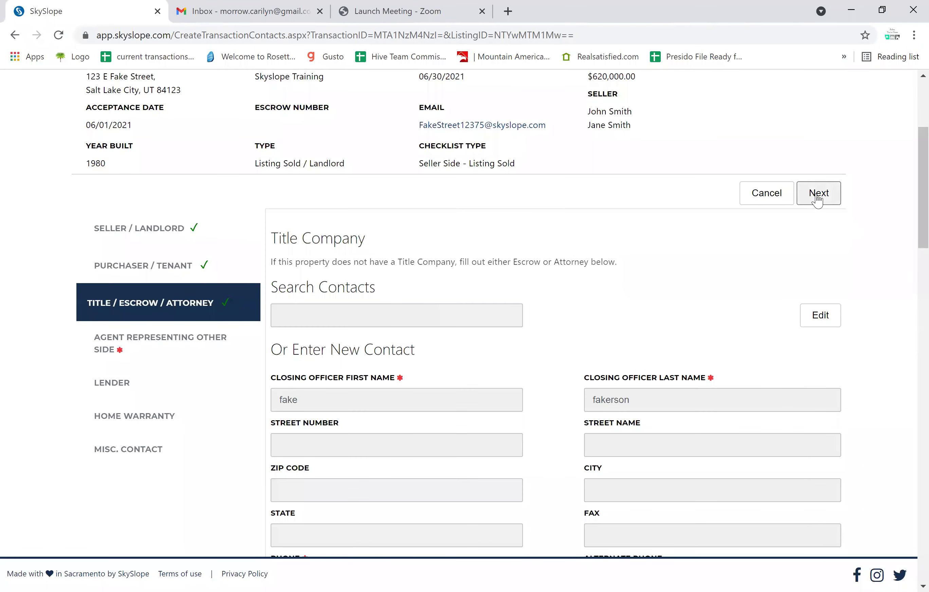
Enter the other side's agent first name, last name and phone number.
left_click(818, 192)
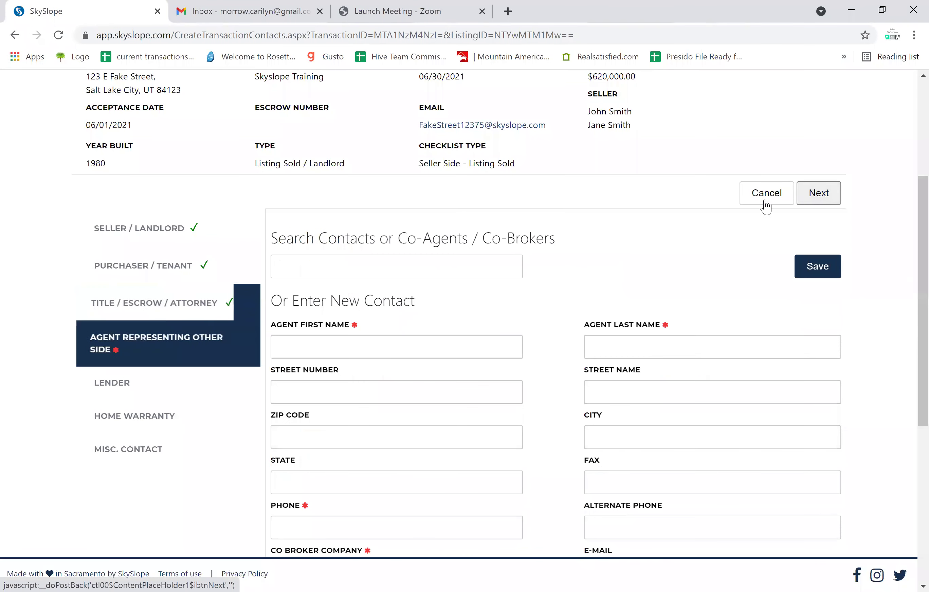
left_click(358, 352)
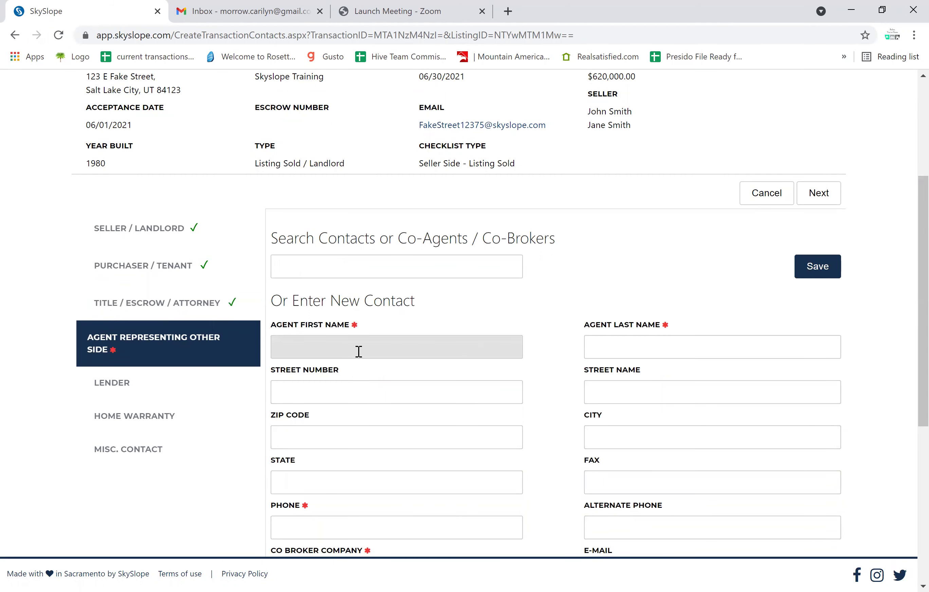
key("Tab")
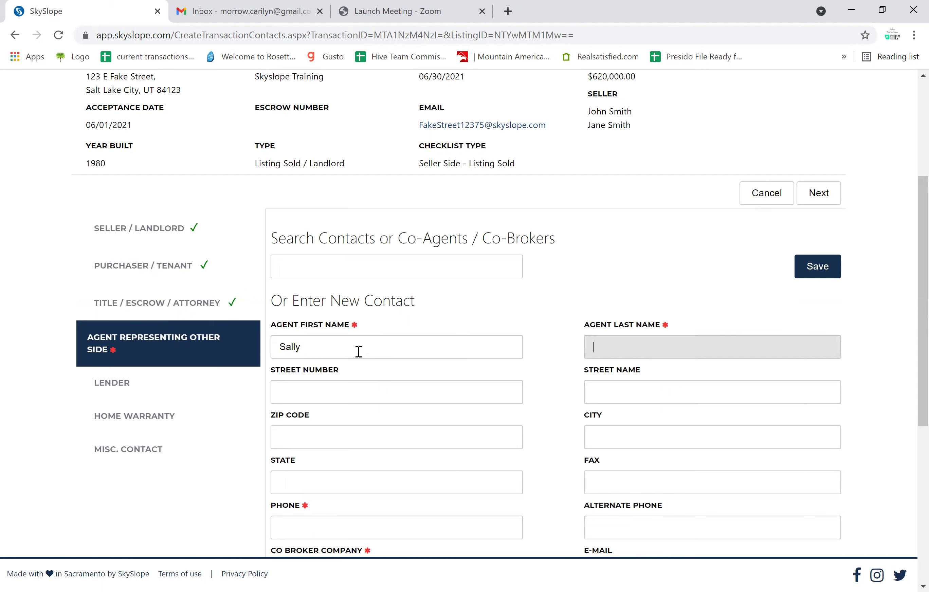
left_click(326, 527)
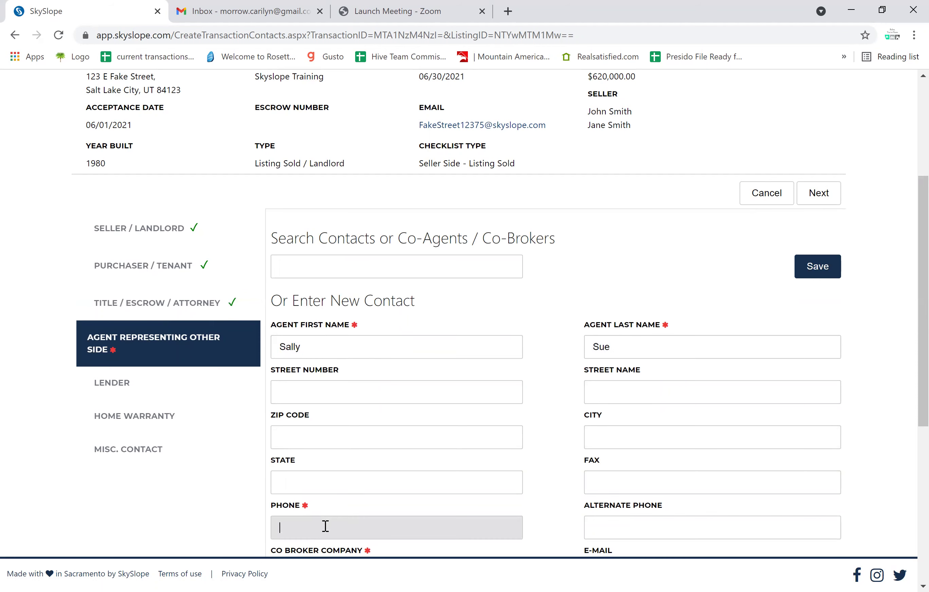
type("44444444")
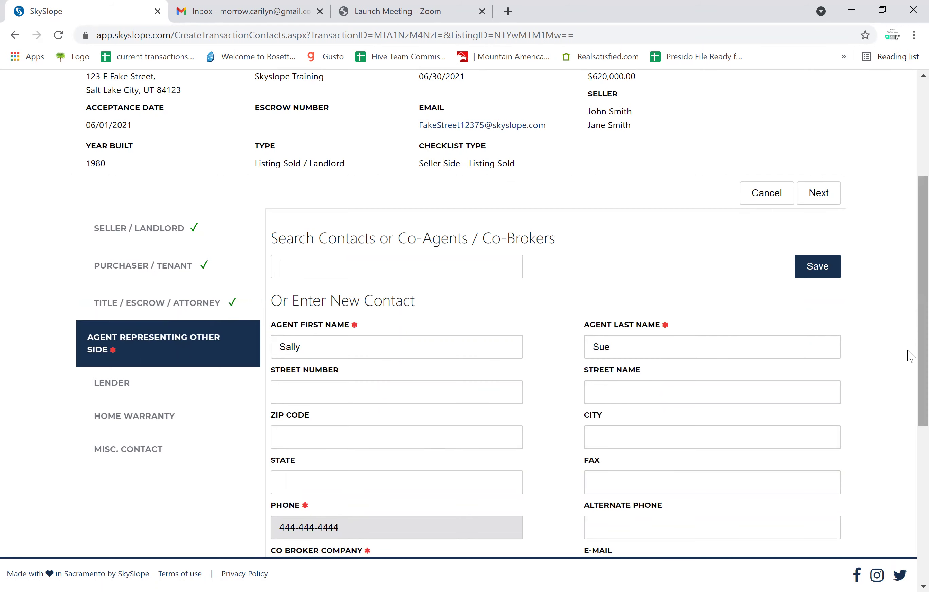
Add co-broker company 123 Realty and the agent's e-mail, then save the agent contact.
scroll(903, 437, "down", 4)
left_click(371, 401)
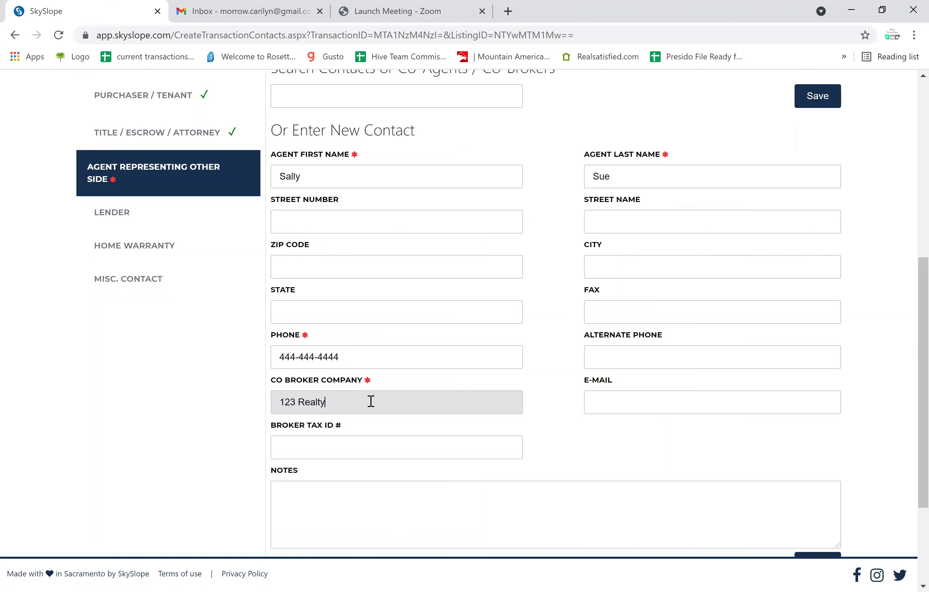
left_click(621, 401)
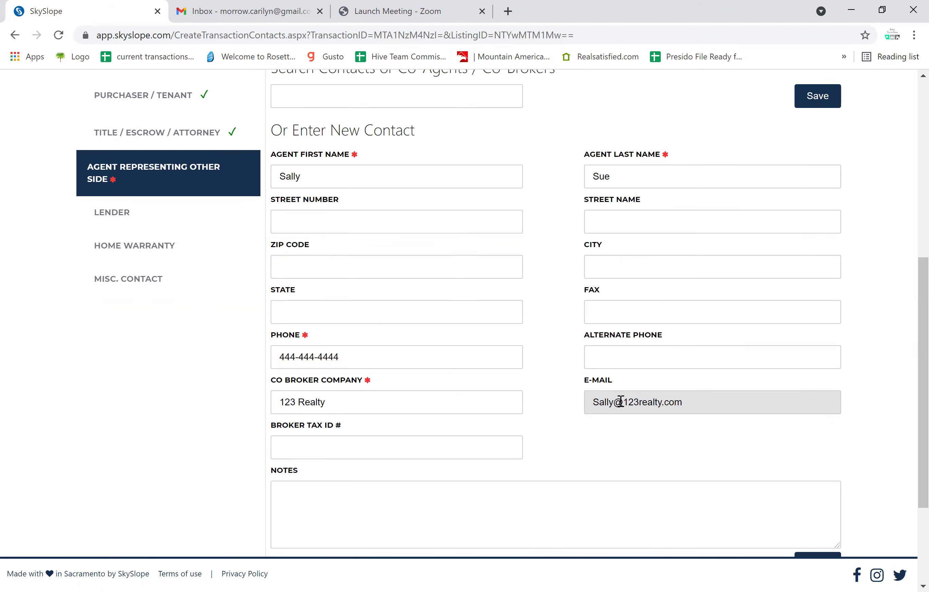
left_click(828, 94)
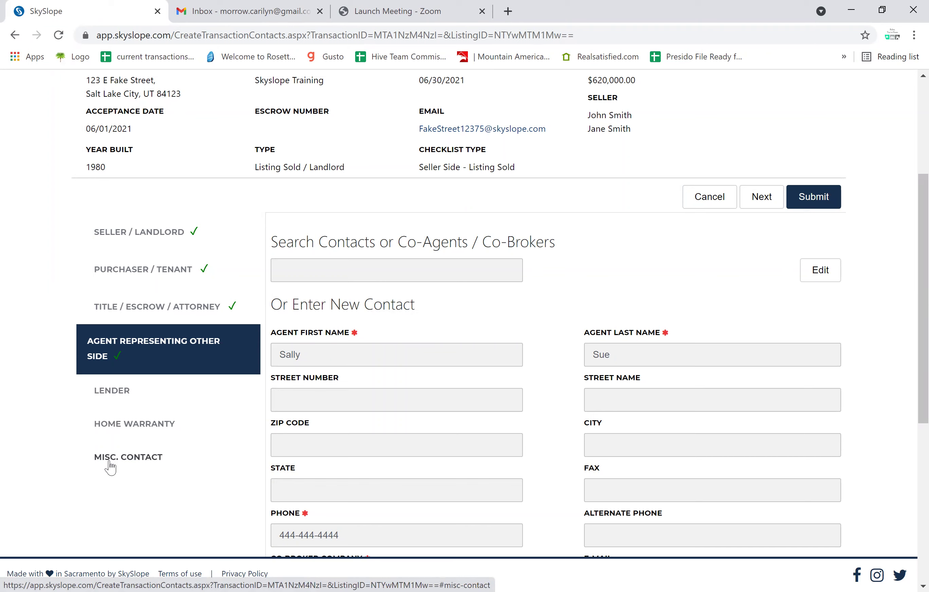
Submit the contacts and commission info with 2.00 listing and sale commissions ($12,400.00 office gross).
left_click(815, 204)
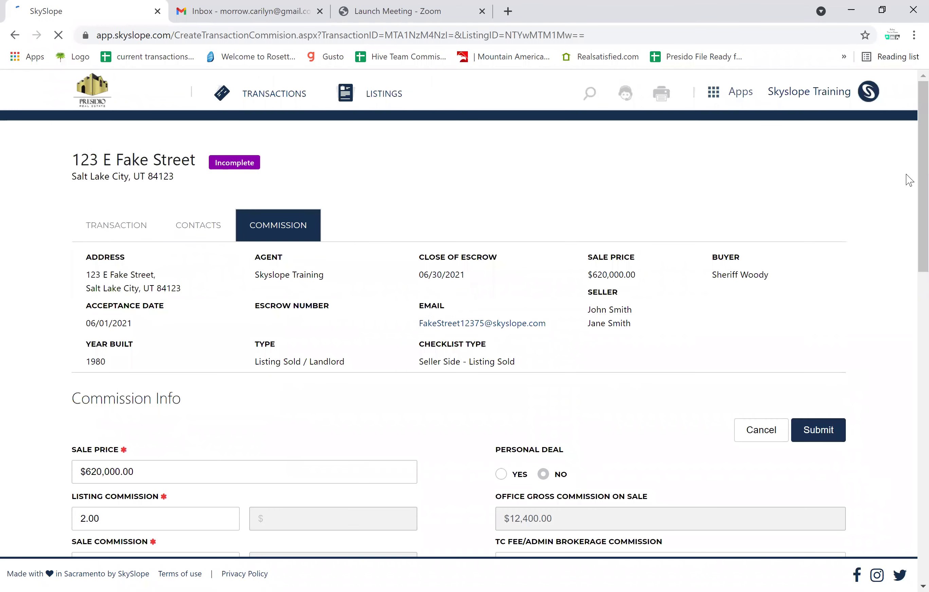
scroll(911, 193, "down", 5)
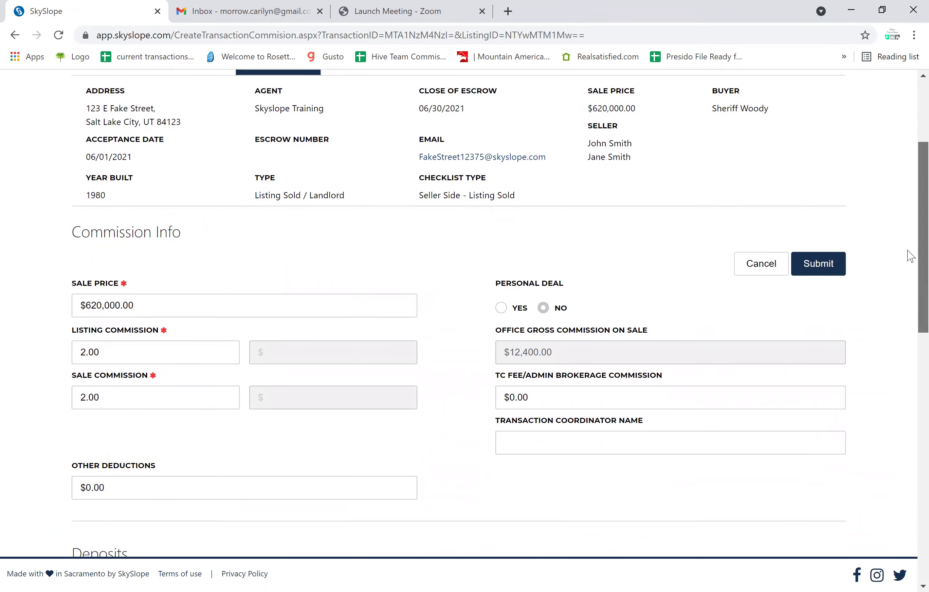
scroll(911, 280, "down", 1)
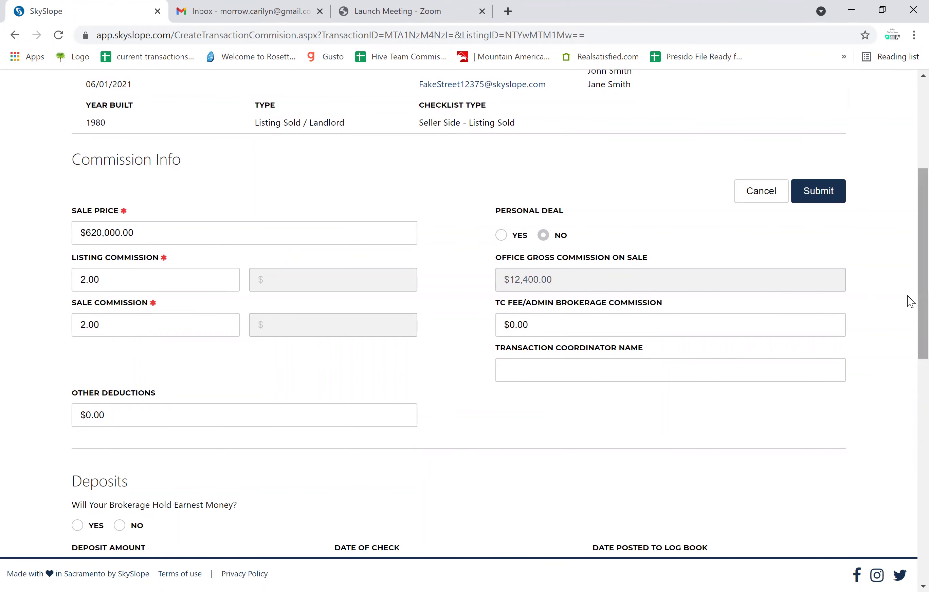
left_click_drag(910, 303, 910, 397)
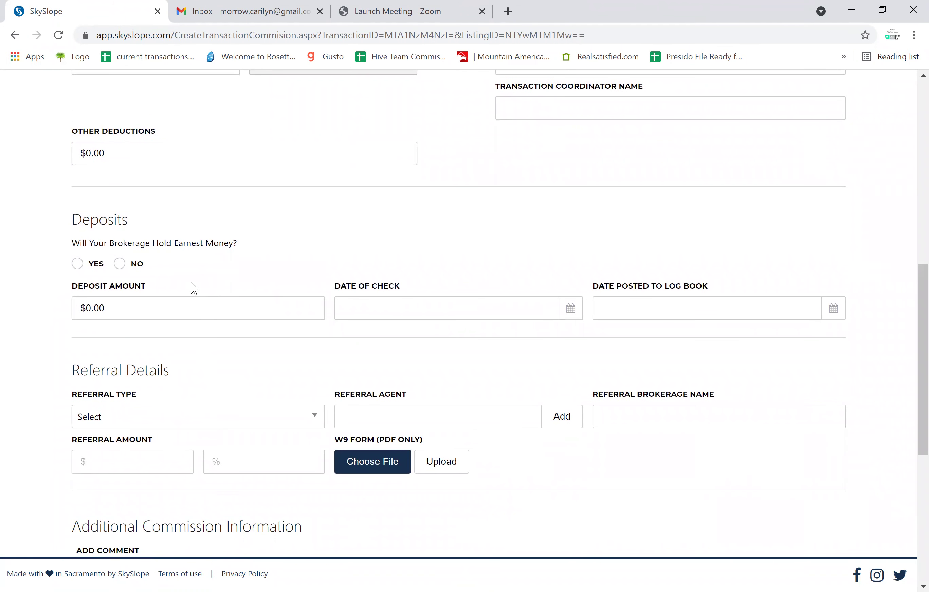
left_click_drag(908, 387, 888, 262)
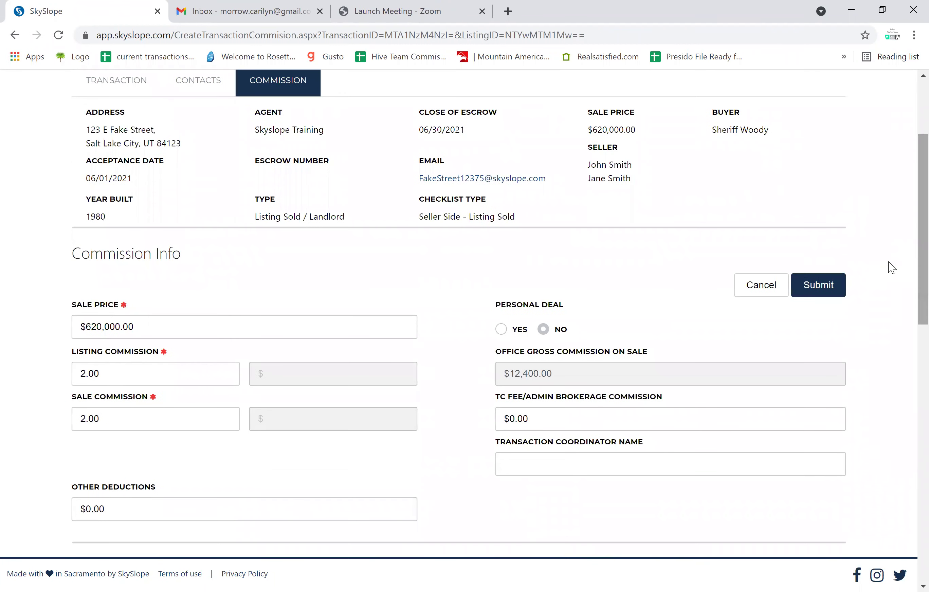
left_click(817, 292)
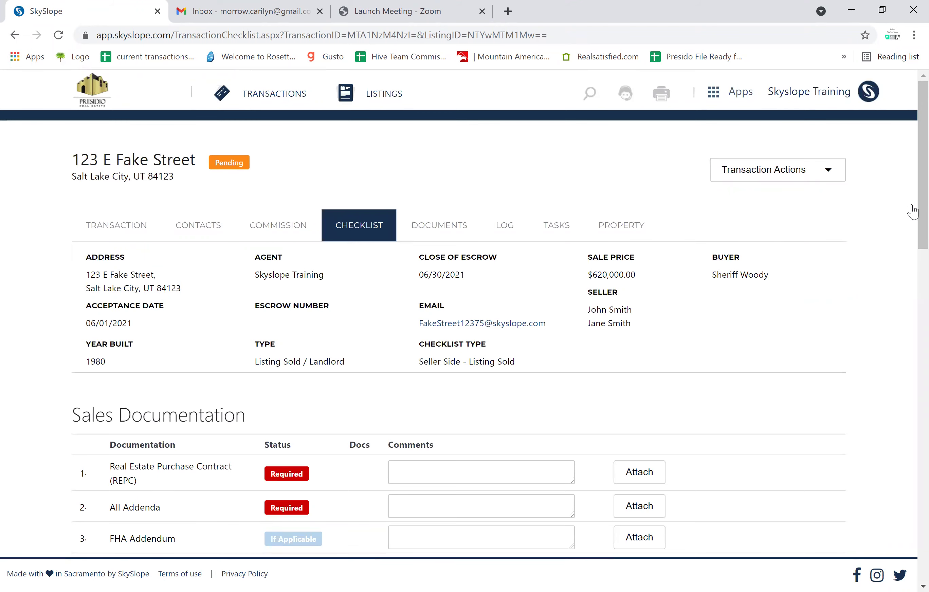
Scroll through the Pending checklist's sales and listing documentation items.
scroll(913, 225, "down", 20)
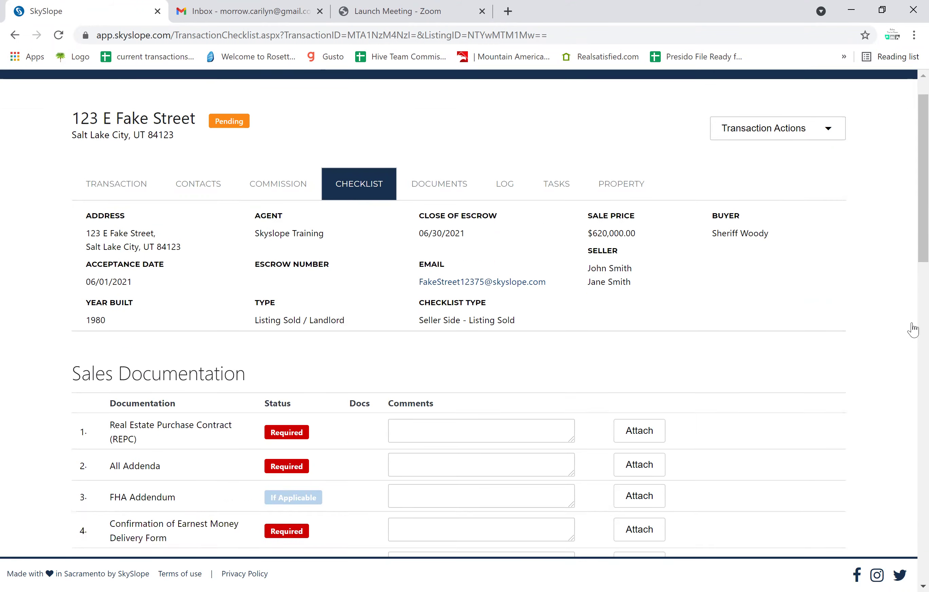
scroll(893, 513, "down", 3)
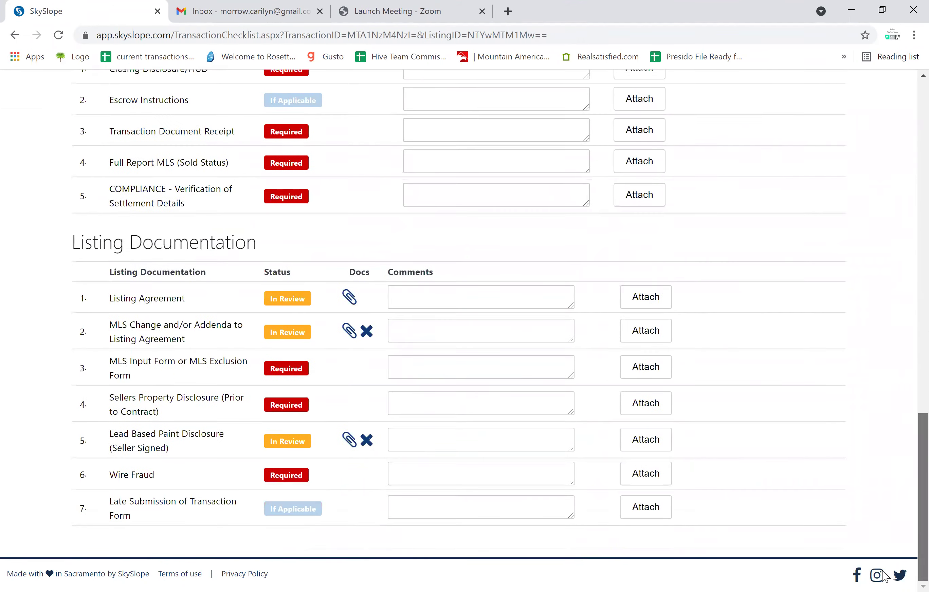